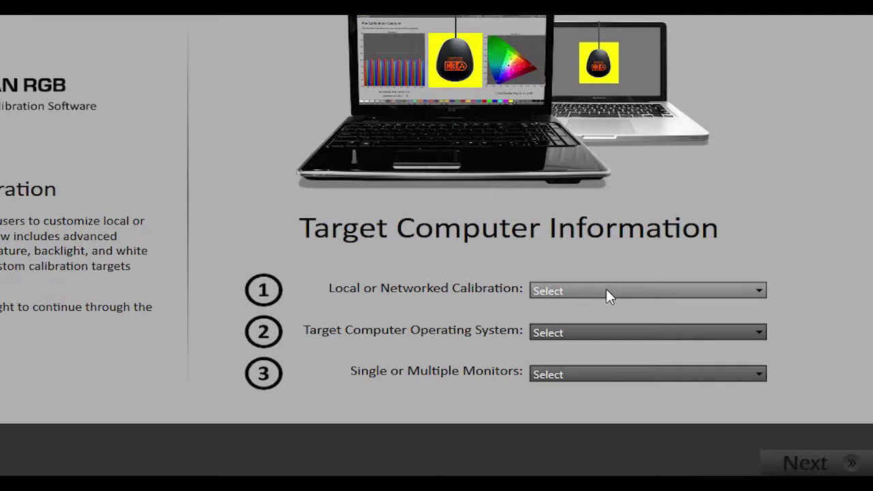
Step: Choose a local calibration of this computer on Windows with a single monitor, and continue
left_click(605, 293)
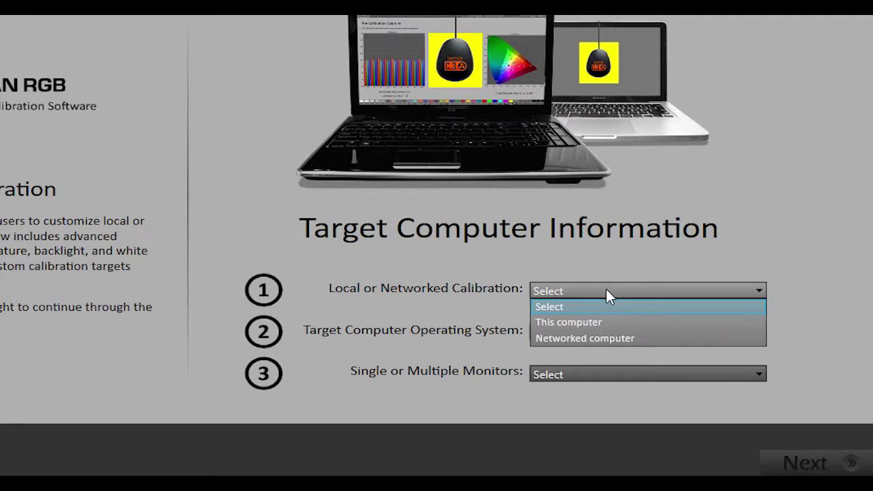
left_click(598, 323)
left_click(583, 332)
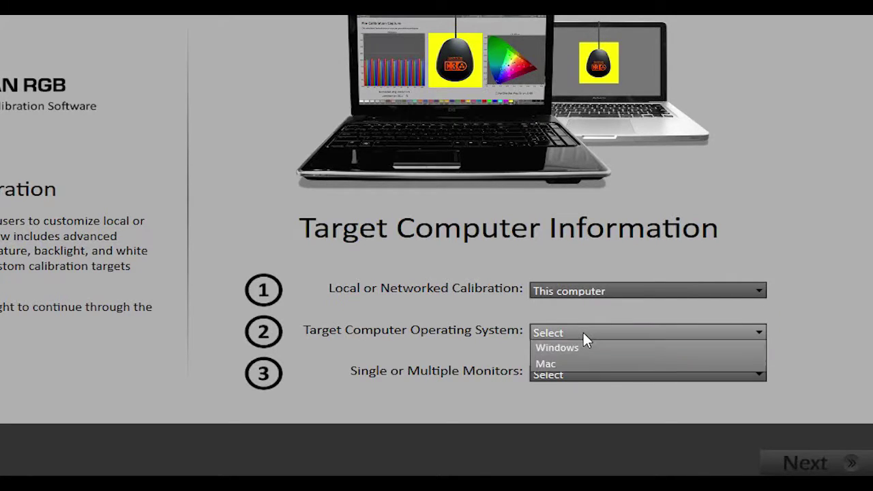
left_click(585, 369)
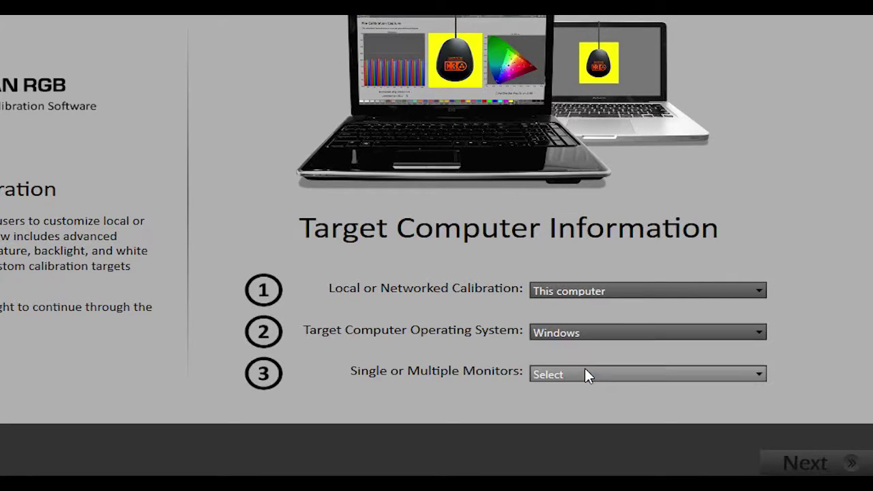
left_click(606, 374)
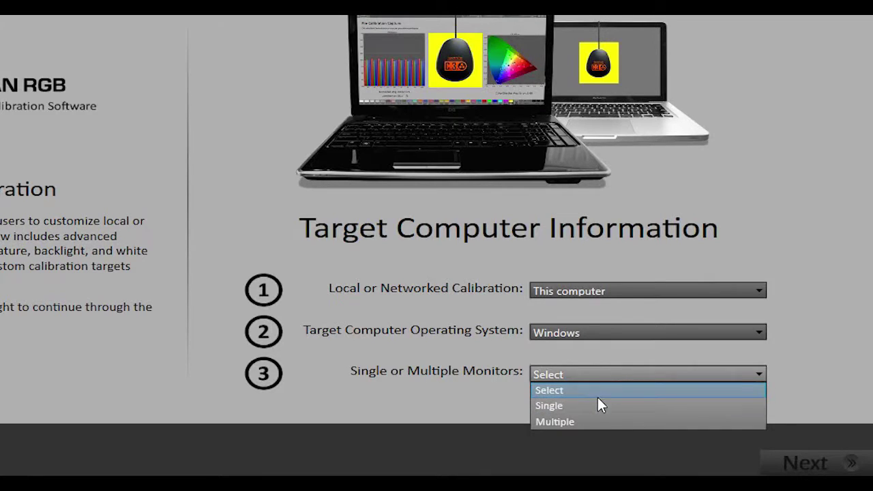
left_click(600, 407)
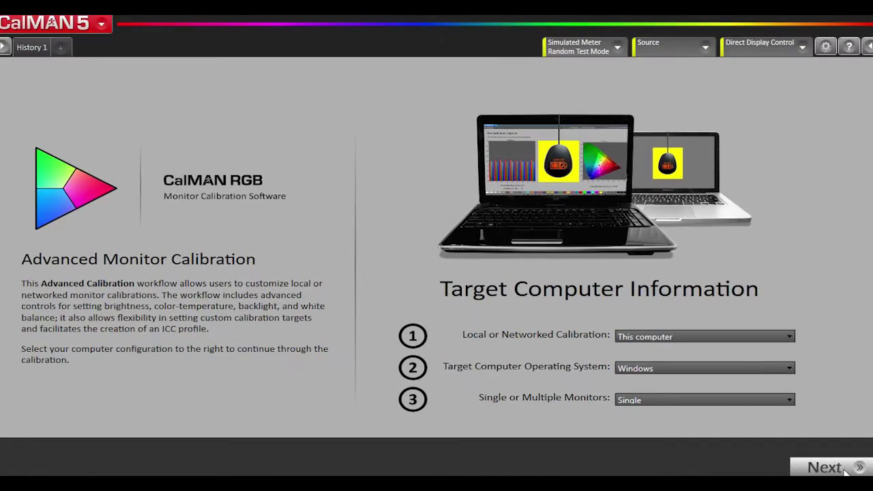
left_click(845, 471)
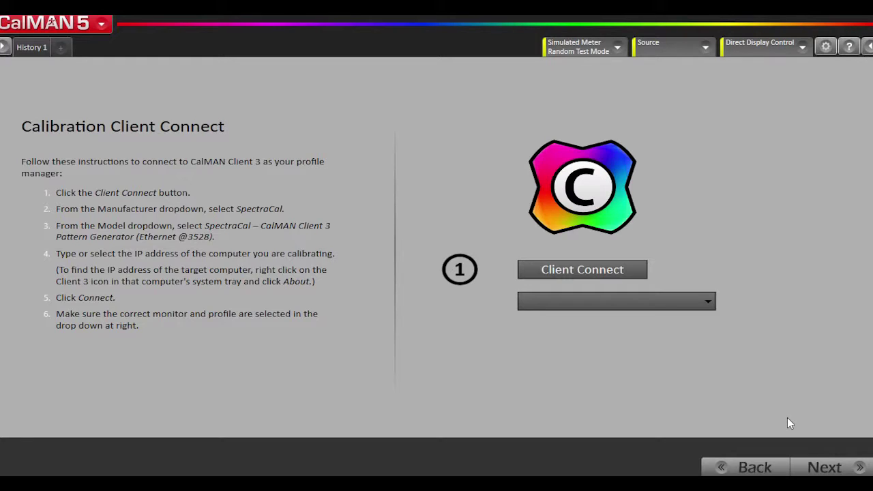
Step: Connect to the client display at 192.168.42.103 (Generic PnP Monitor 1 Calibrated) and advance to Meter Connect
left_click(570, 270)
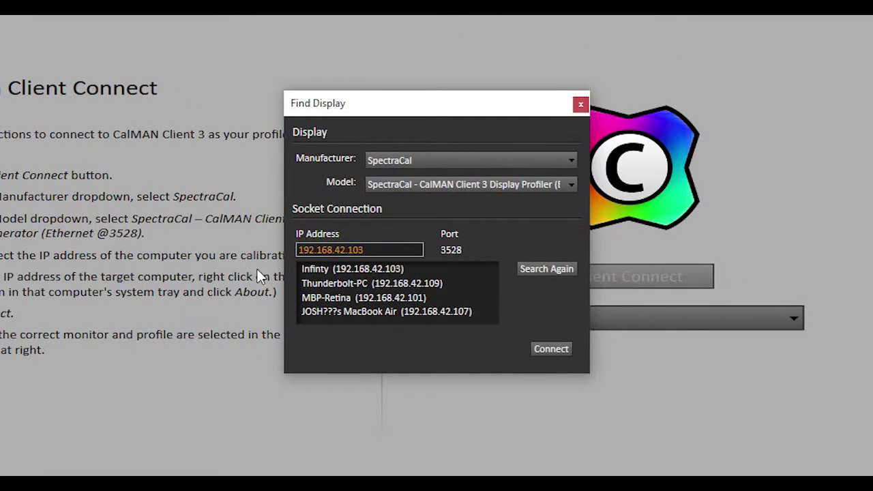
left_click(347, 265)
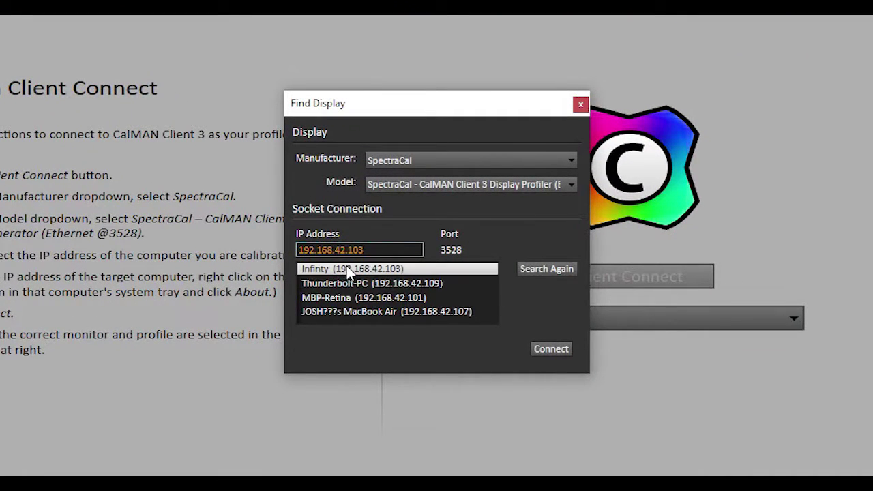
left_click(560, 350)
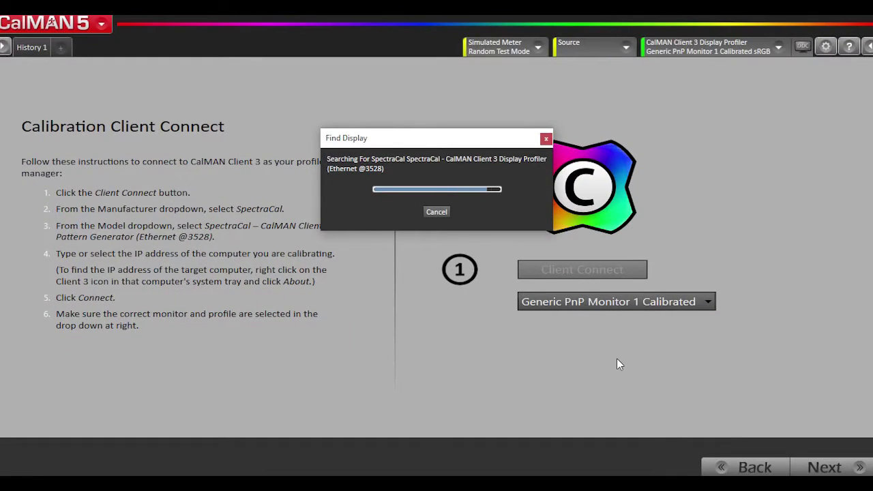
left_click(825, 469)
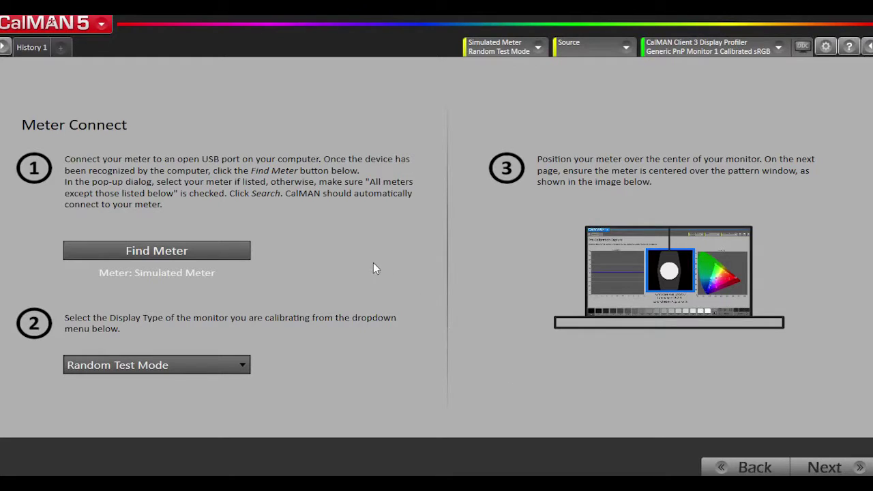
Step: Find and connect the SpectraCal C6 meter, then choose LCD (LED White) as display type
left_click(225, 247)
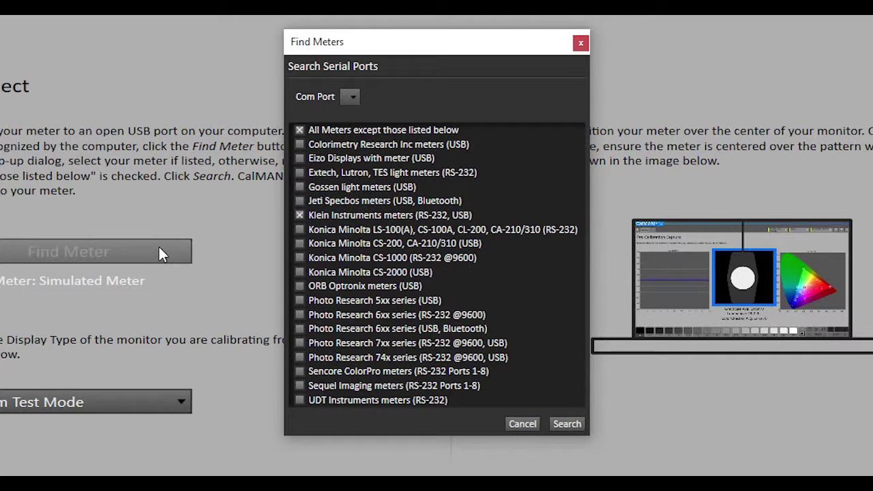
left_click(564, 423)
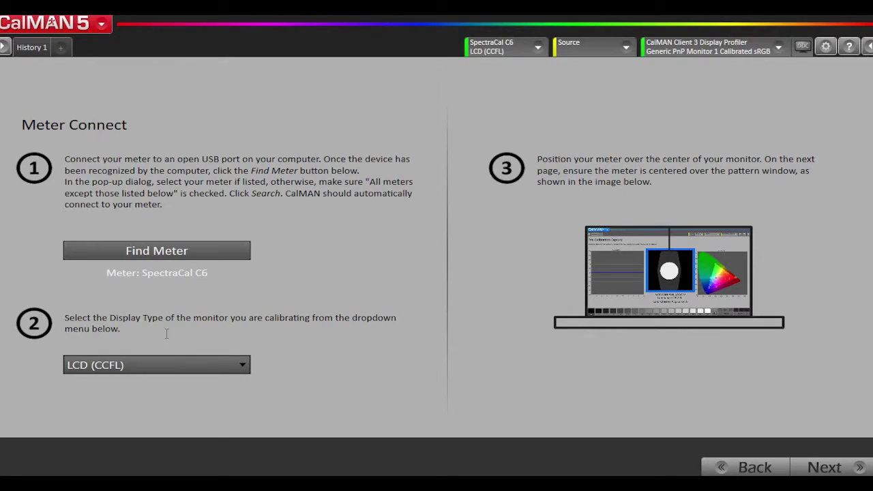
left_click(181, 365)
scroll(181, 327, "down", 1)
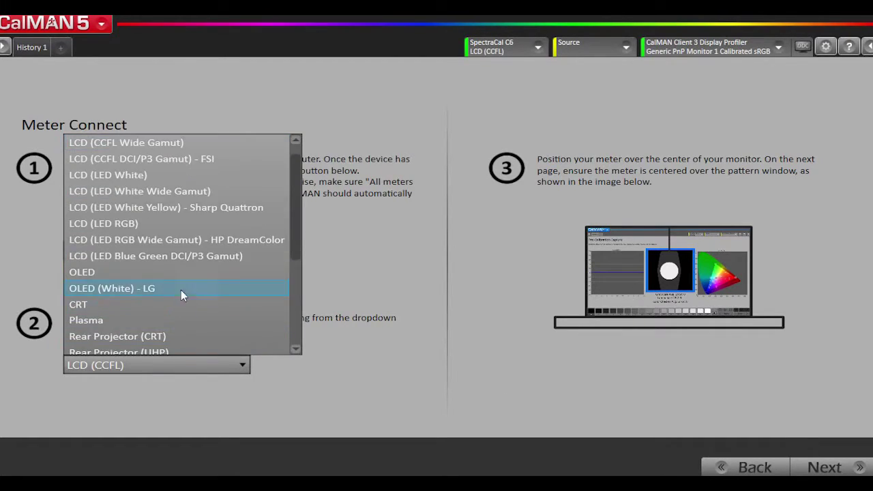
left_click(163, 176)
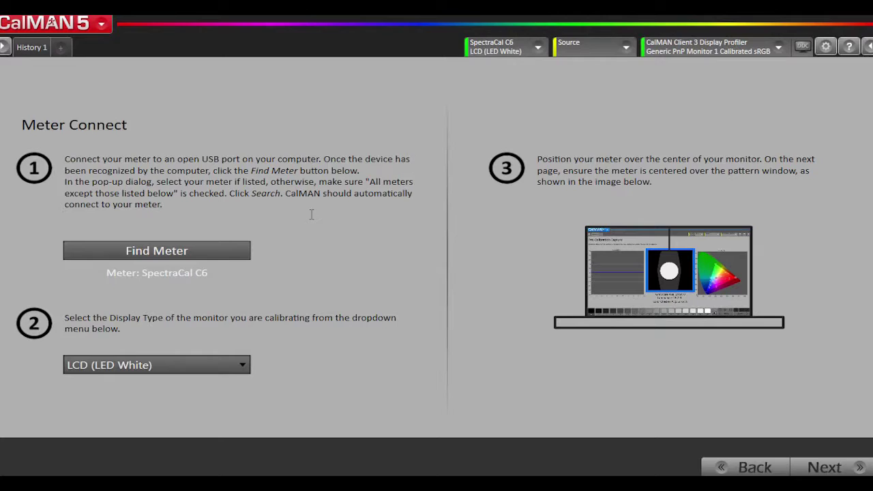
Step: Advance to the Session Options page showing D65 white point and sRGB gamma targets
left_click(829, 465)
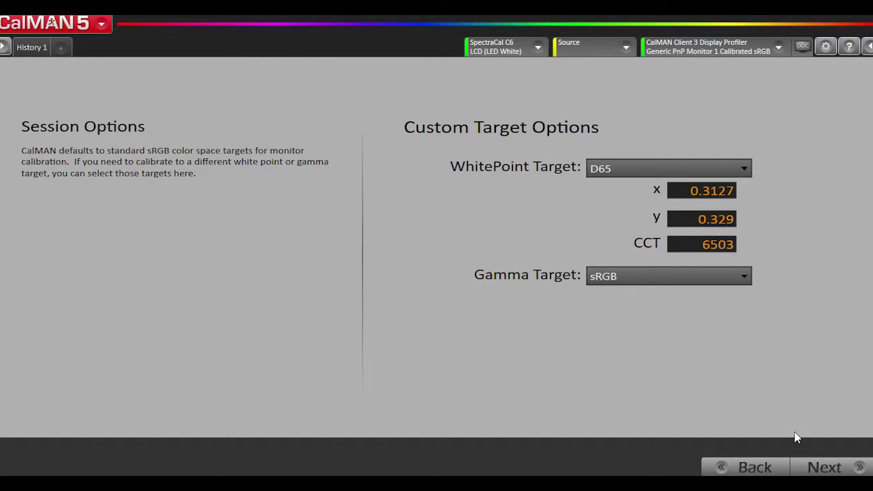
Step: Accept the D65 white point and sRGB gamma targets and go to Pre-Calibration Capture
left_click(824, 467)
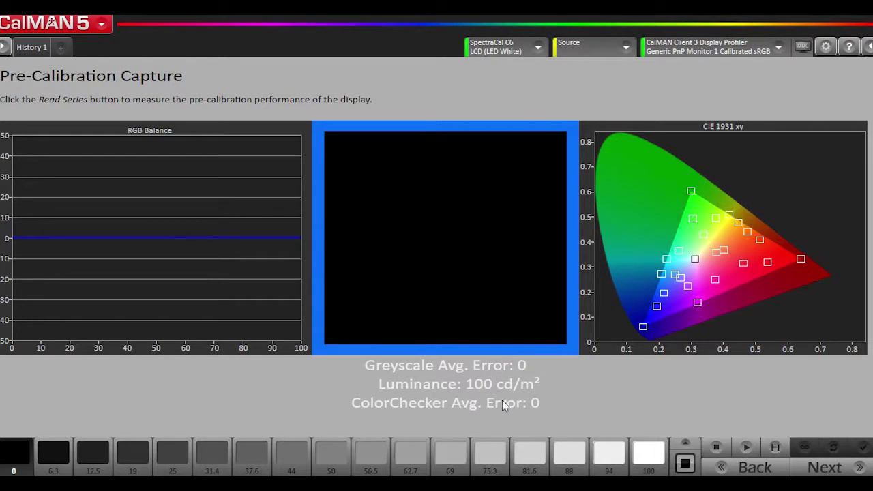
Step: Read the pre-calibration series: greyscale error 14.87, 214.1 cd/m², ColorChecker error 12.44
left_click(774, 448)
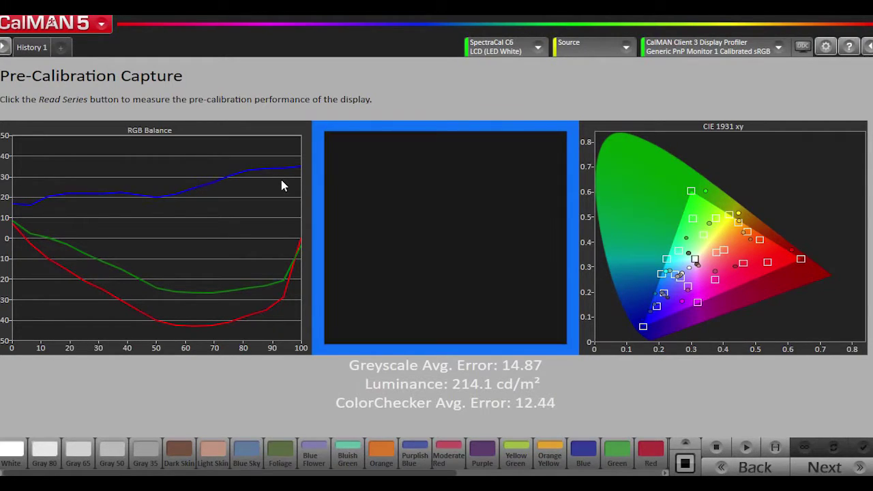
Step: On the Dynamic Range page, read the 90–100% series to plot red, green and blue luminance curves
left_click(826, 466)
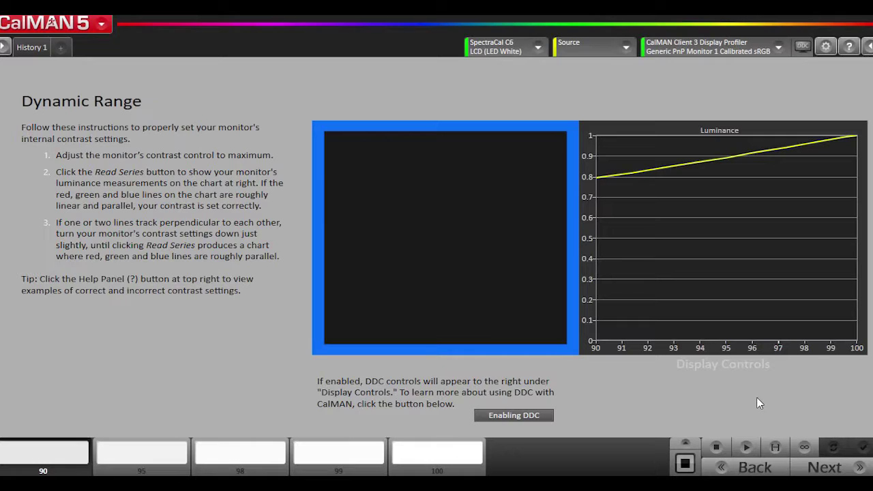
left_click(777, 447)
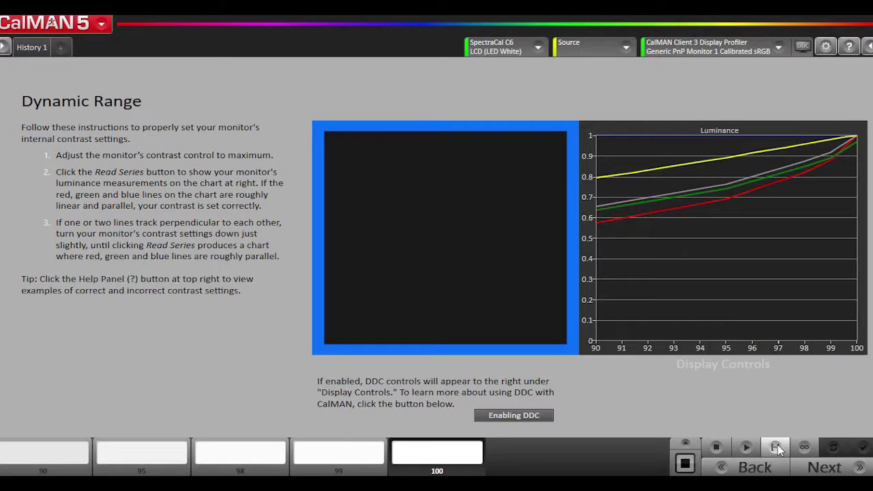
Step: Skip through RGB Adjust to the Luminance Adjust page reporting 100 cd/m²
left_click(825, 467)
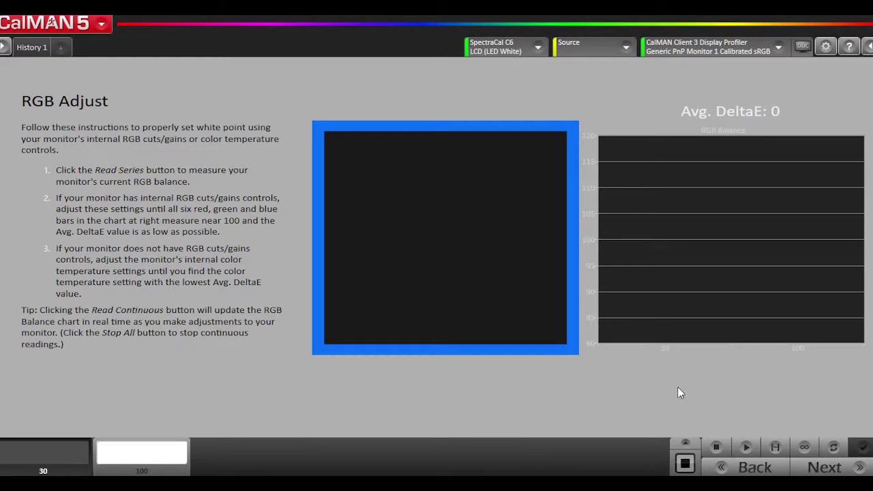
left_click(817, 469)
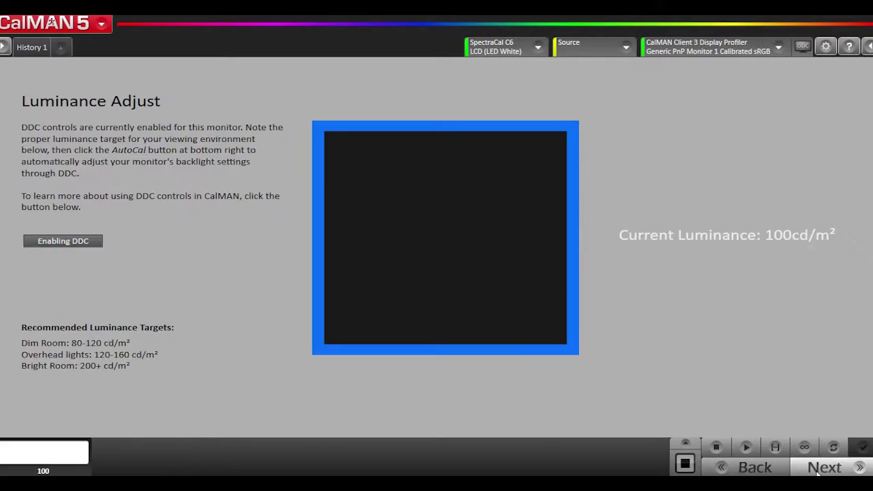
Step: Measure current luminance and the white patch, then advance to Gamma Curve Calibration
left_click(775, 446)
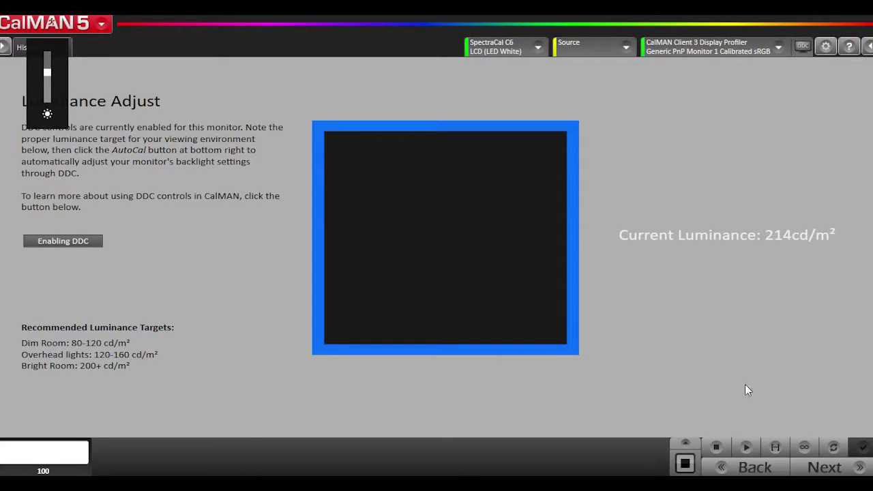
left_click(746, 449)
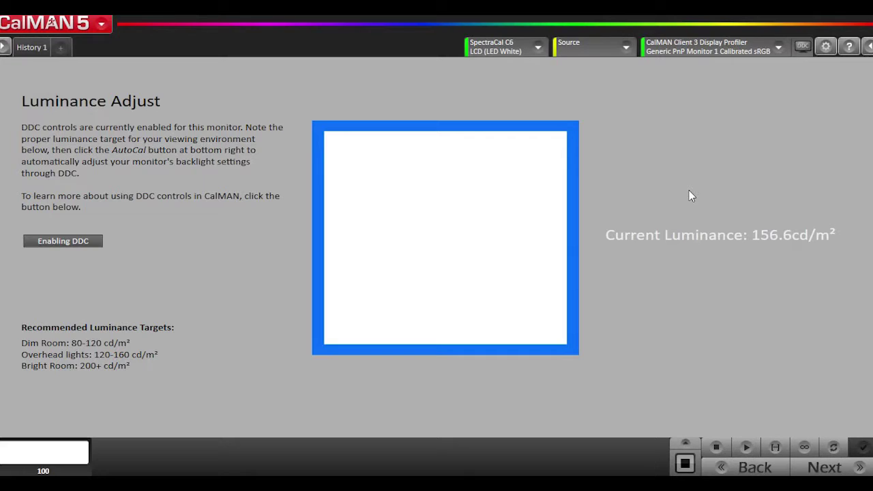
left_click(834, 468)
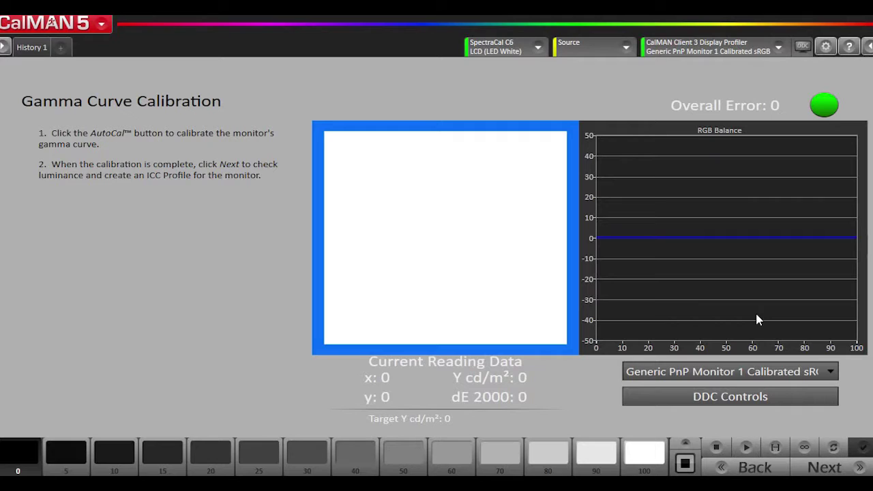
Step: Run grayscale AutoCal with 14 - PC (0-255) points, reaching 0.6 overall error, then open Luminance Check
left_click(834, 448)
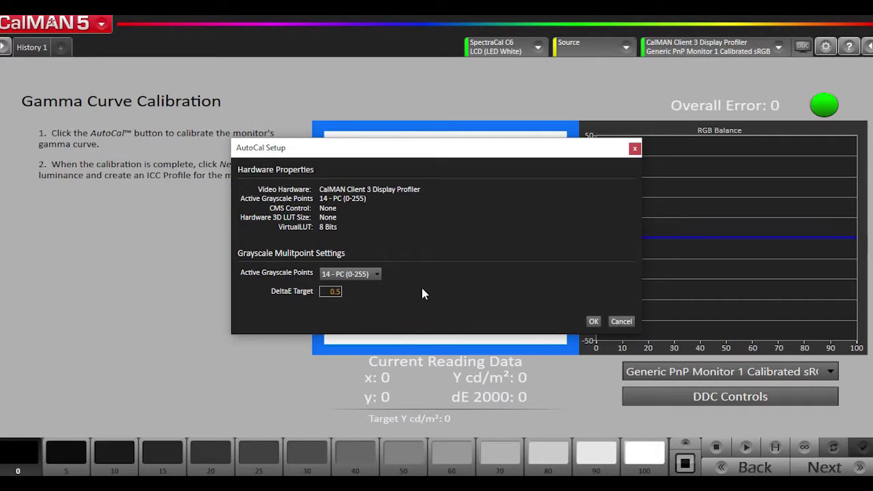
left_click(342, 273)
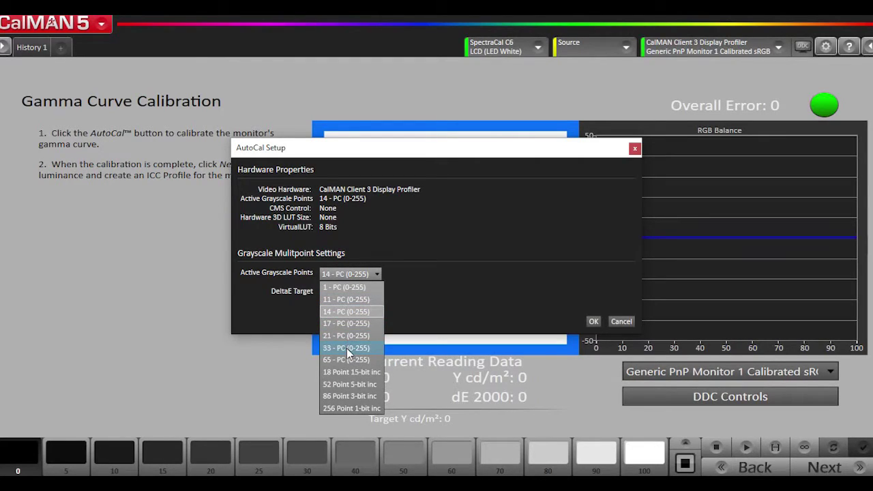
left_click(503, 292)
left_click(593, 321)
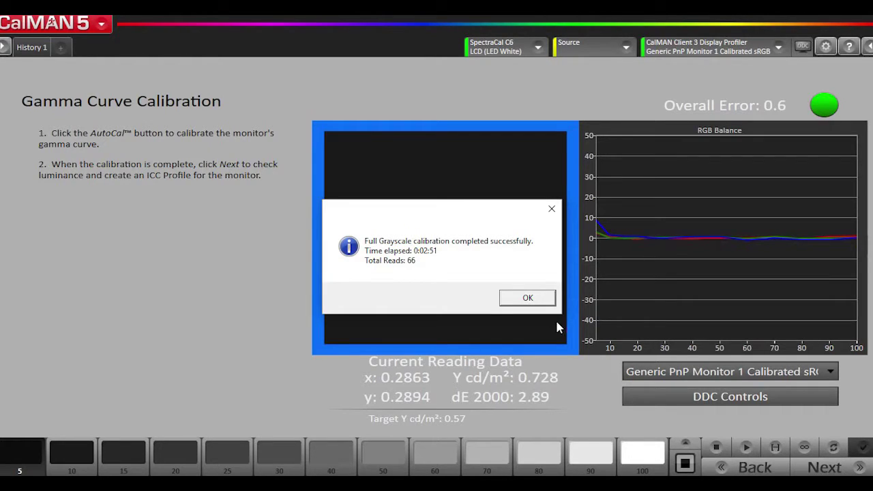
left_click(530, 291)
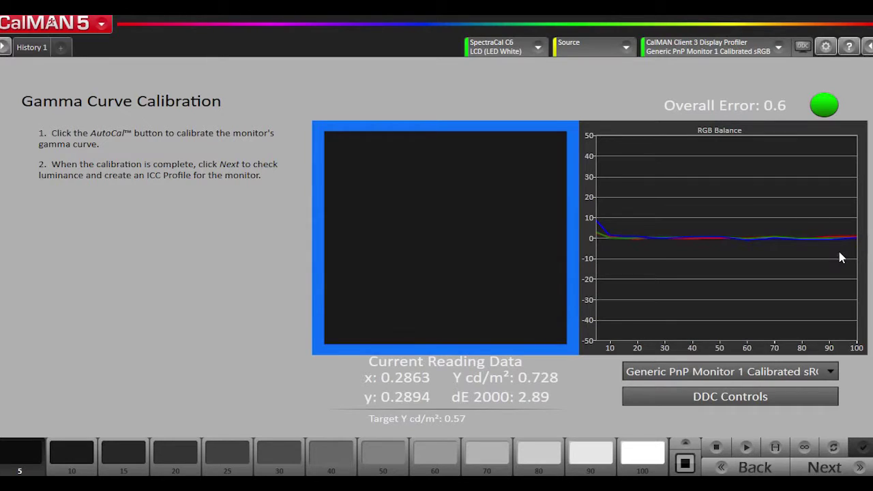
left_click(825, 468)
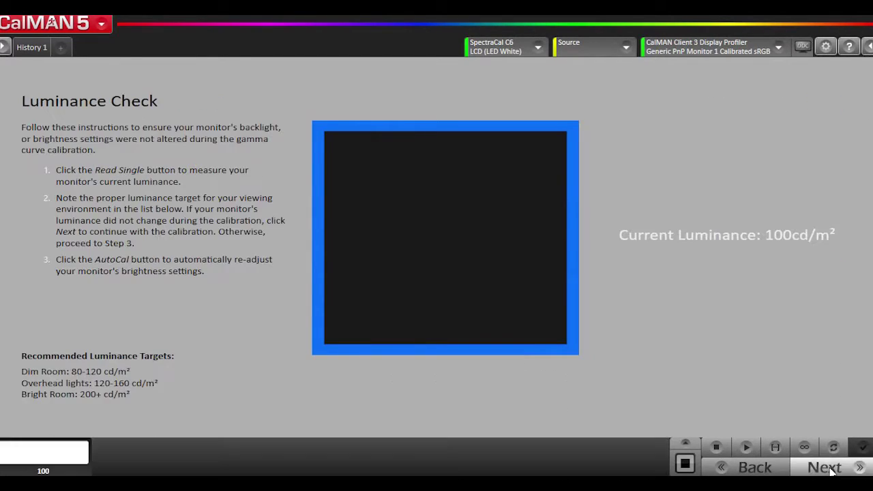
Step: Take a single luminance reading and adjust the laptop brightness back to about 153 cd/m²
left_click(775, 446)
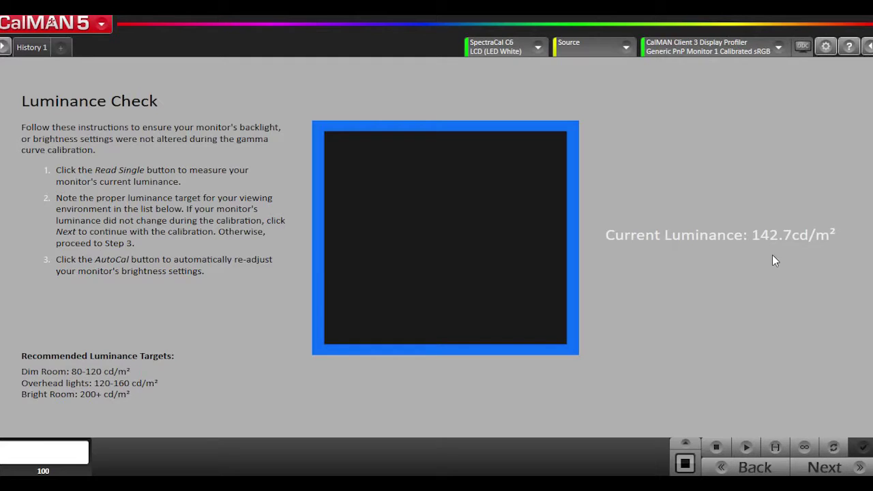
key("XF86MonBrightnessDown")
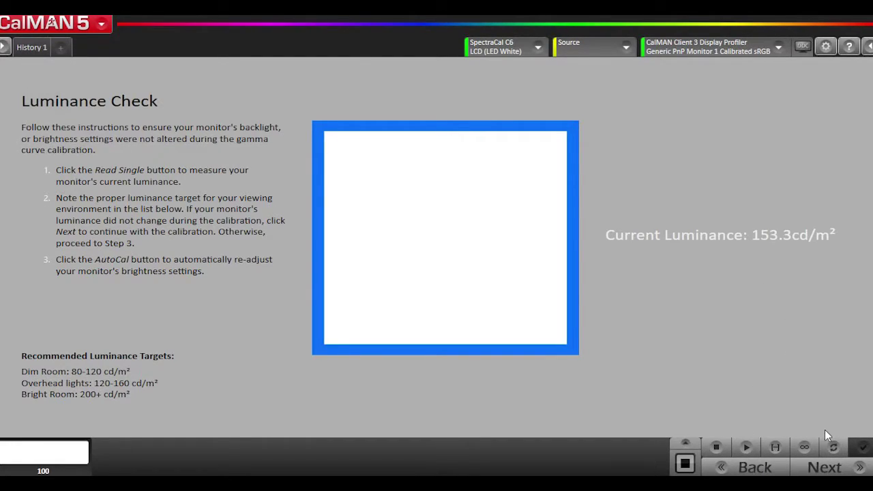
left_click(828, 468)
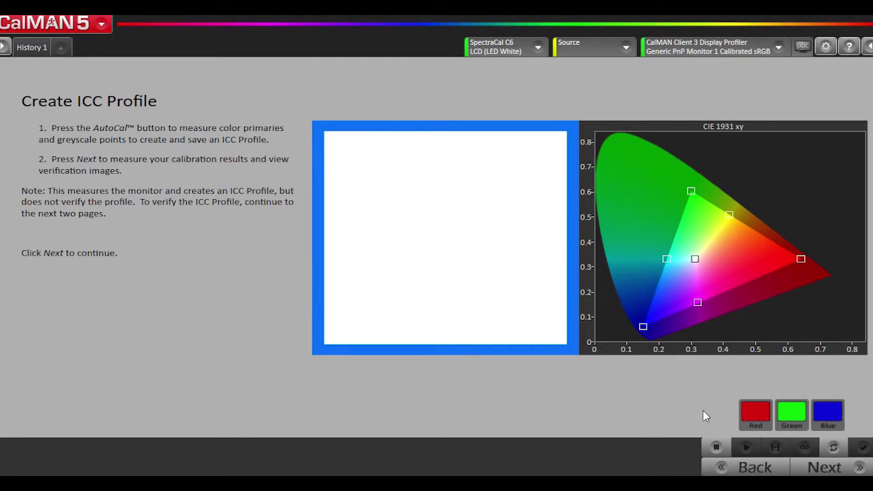
Step: Run AutoCal to build a Matrix ICC_v2 profile from 21 grayscale points, and dismiss the completion notice
left_click(833, 447)
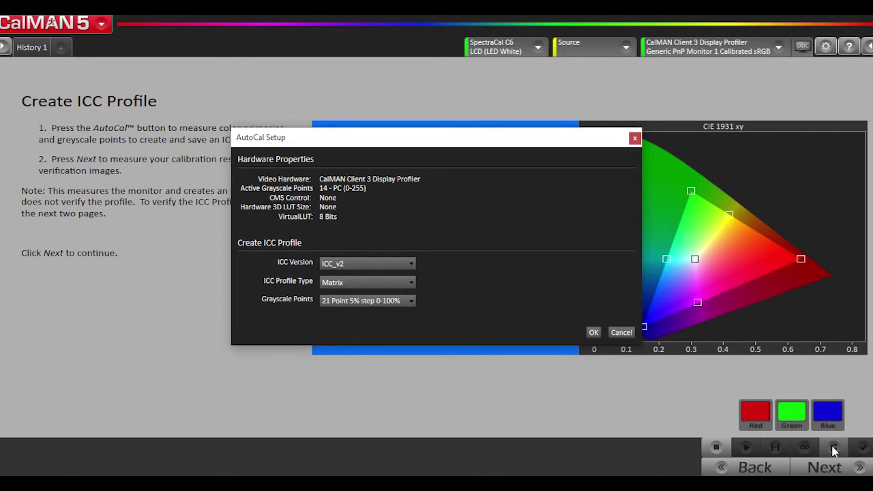
left_click(594, 333)
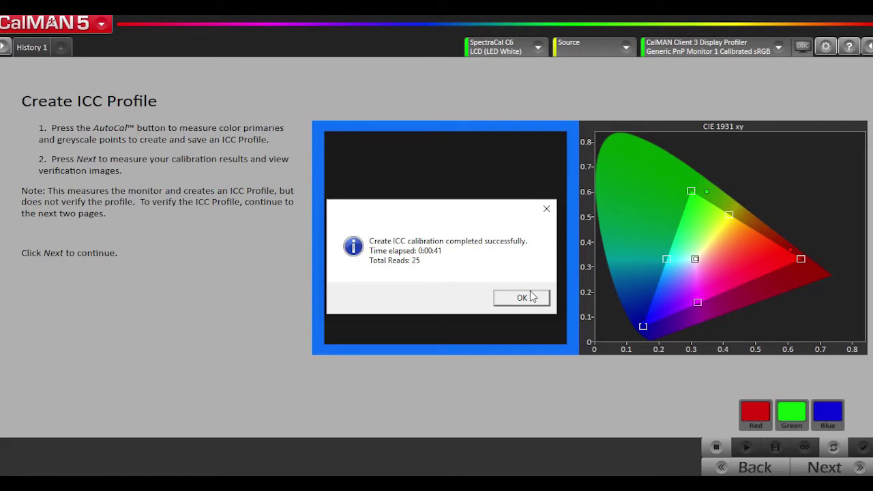
left_click(523, 299)
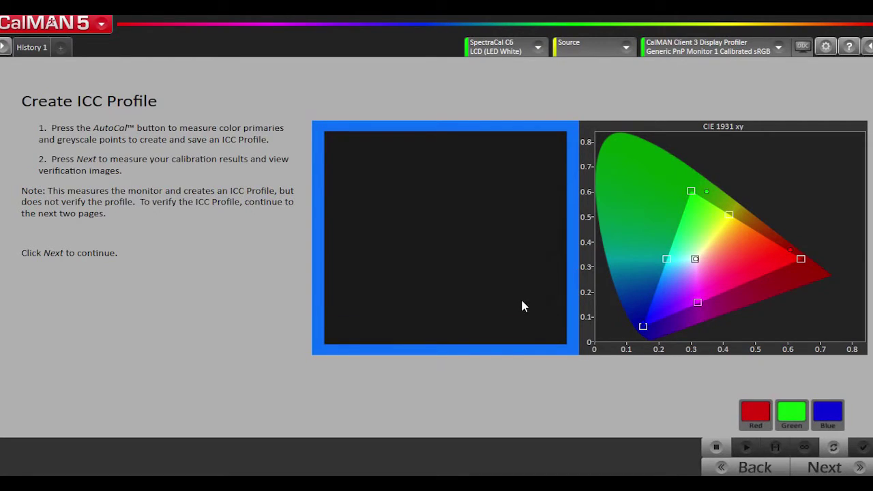
left_click(842, 469)
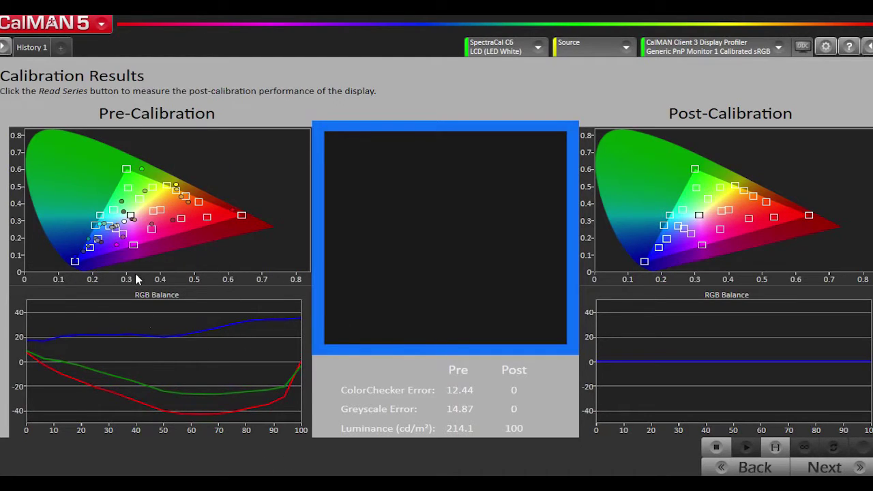
Step: Measure the post-calibration series and inspect the results: ColorChecker 1.84, greyscale 0.69, 153.2 cd/m²
left_click(781, 451)
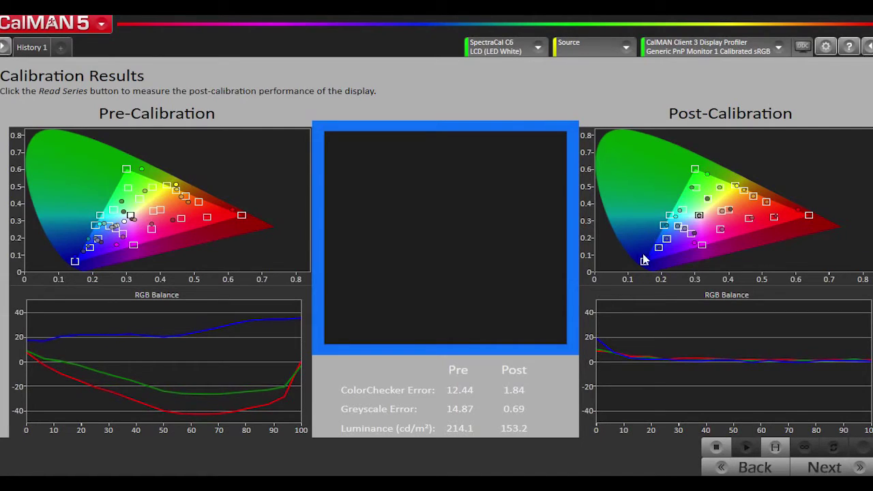
mouse_move(648, 263)
mouse_move(798, 215)
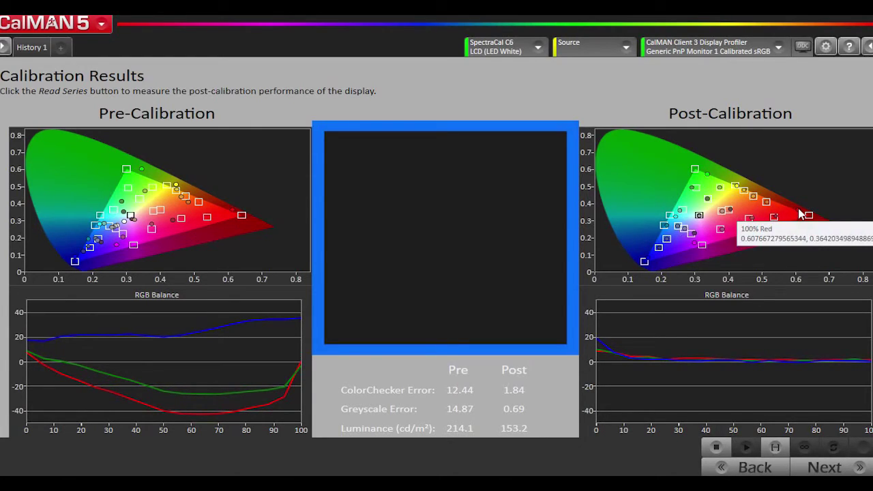
mouse_move(695, 234)
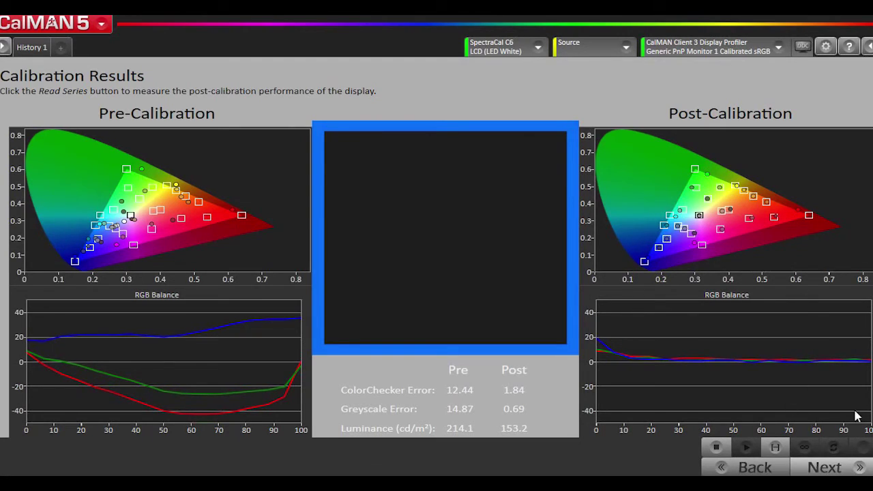
Step: Go to Visual Verification and scroll the post-calibration ColorChecker swatches right and back
left_click(829, 468)
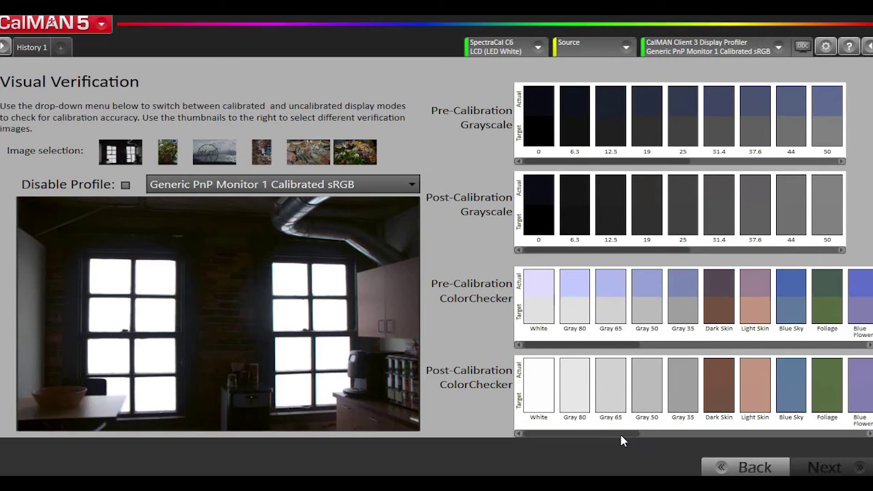
left_click_drag(621, 435, 856, 416)
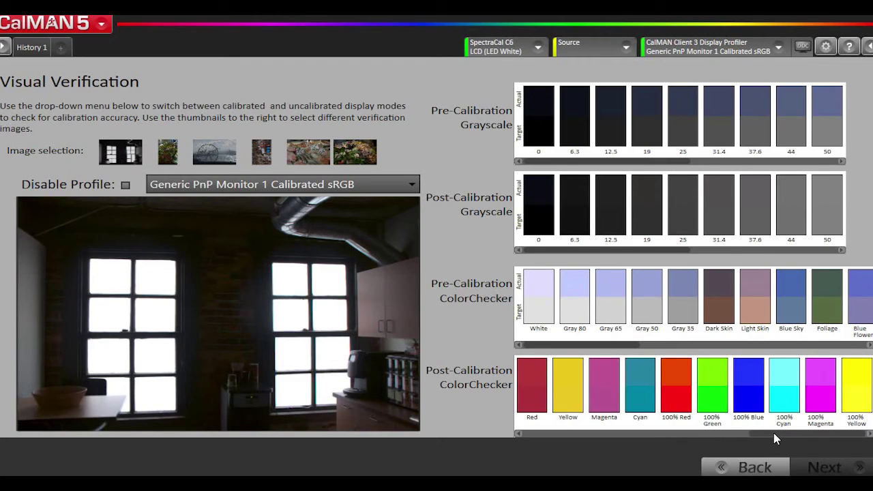
left_click_drag(775, 438, 680, 446)
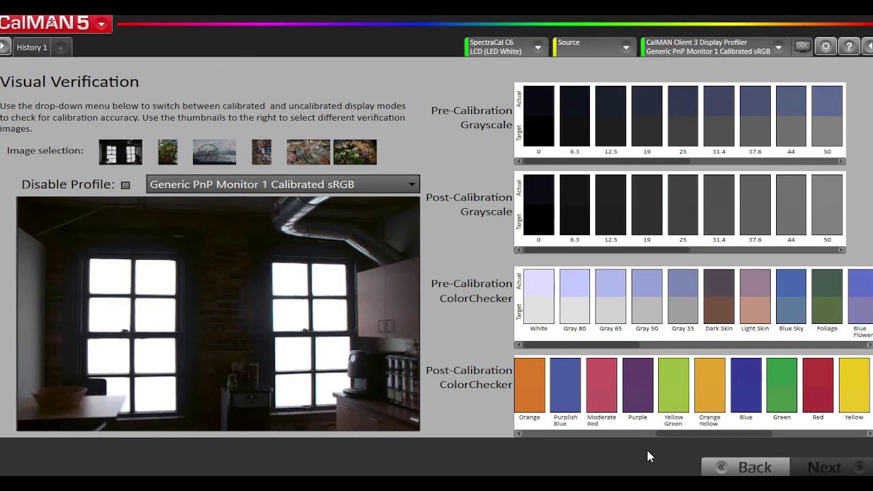
Step: Open Display Control and review the display modes, keeping Generic PnP Monitor 1 Calibrated sRGB
left_click(748, 49)
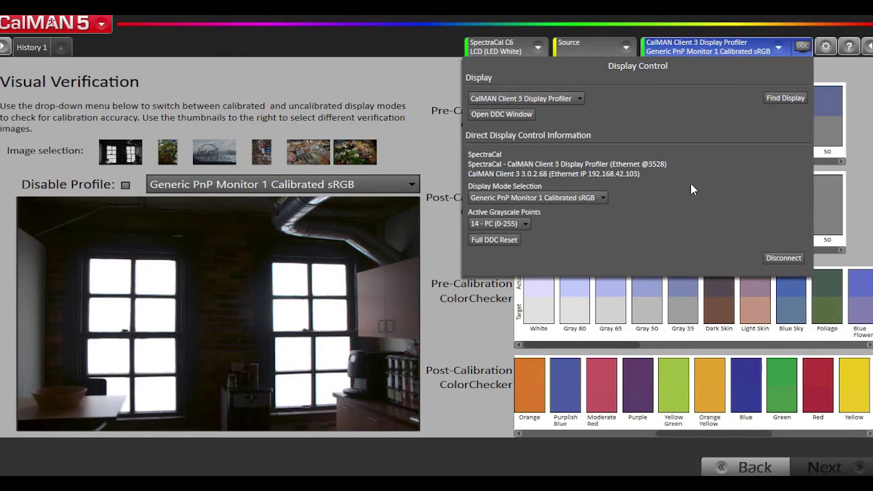
left_click(604, 198)
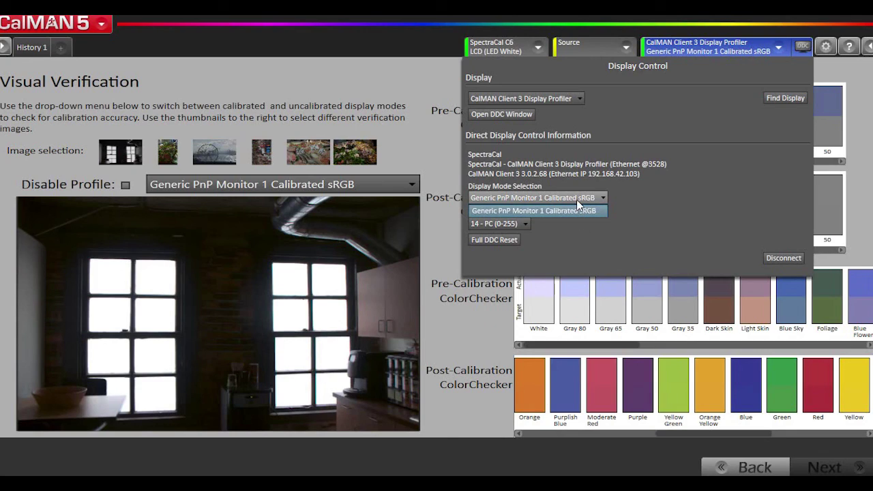
left_click(622, 200)
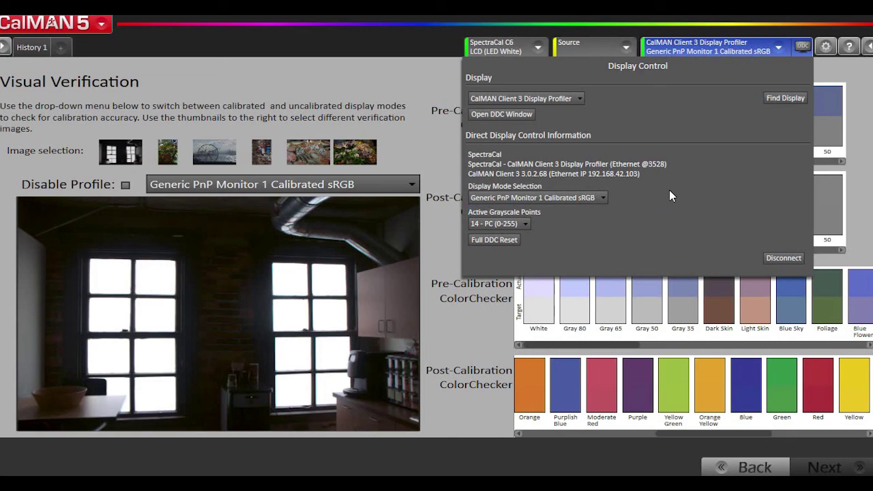